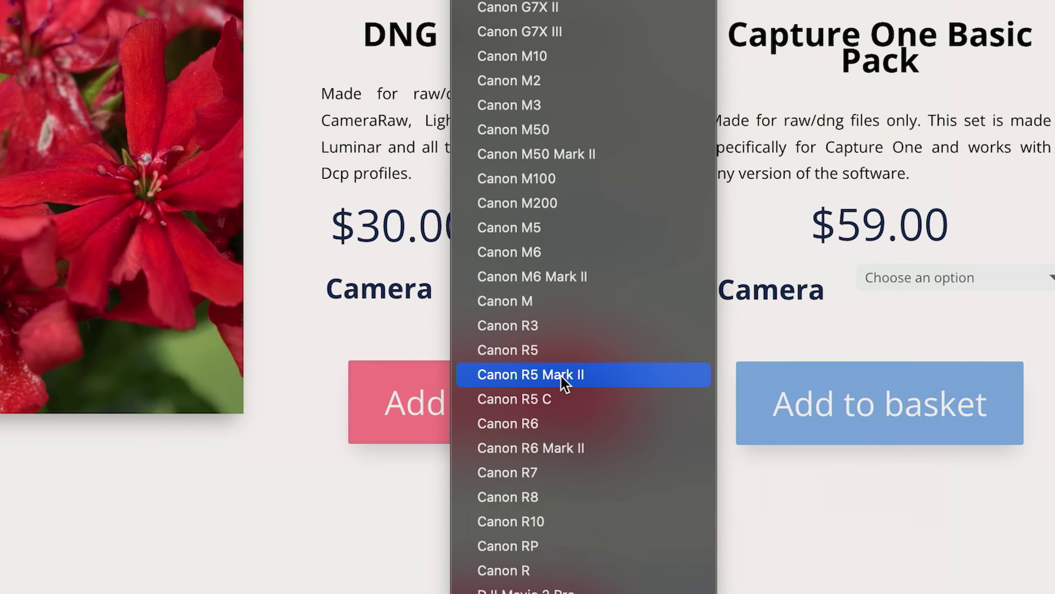
- Choose Canon R5 Mark II as the camera for the DNG Basic Pack and search Google for 44ユーロ to convert its price
click(605, 377)
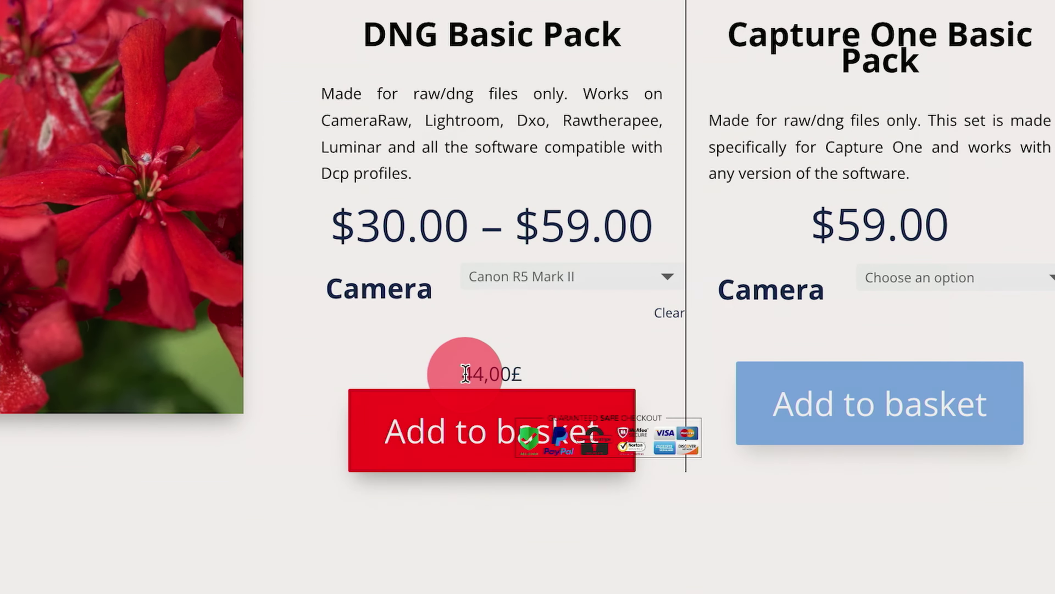
drag(457, 374, 528, 378)
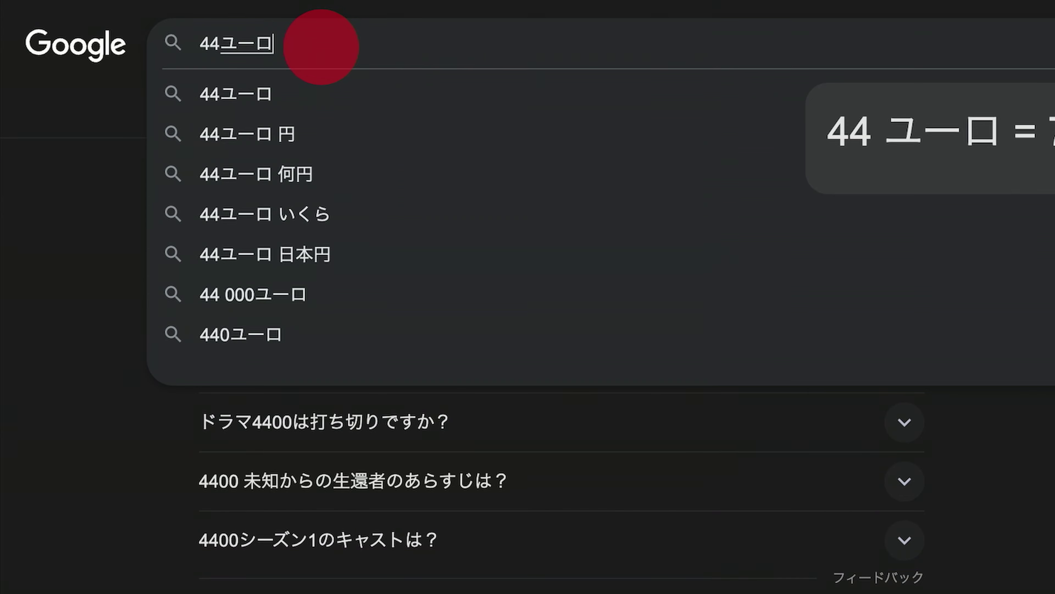
key(Return)
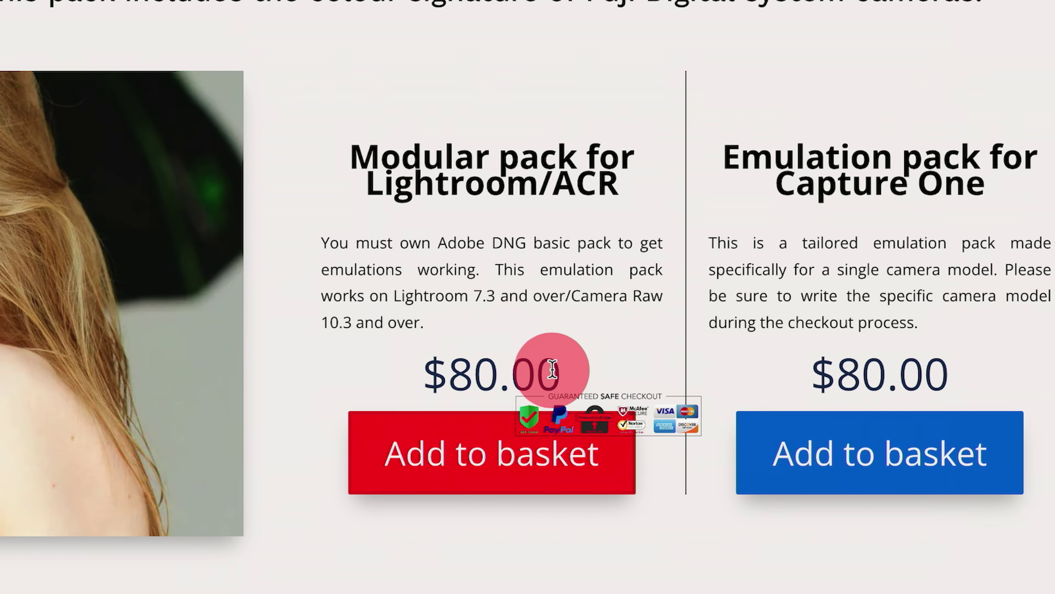
- Examine the title and Adobe DNG basic pack requirement of the Modular pack for Lightroom/ACR
triple_click(490, 183)
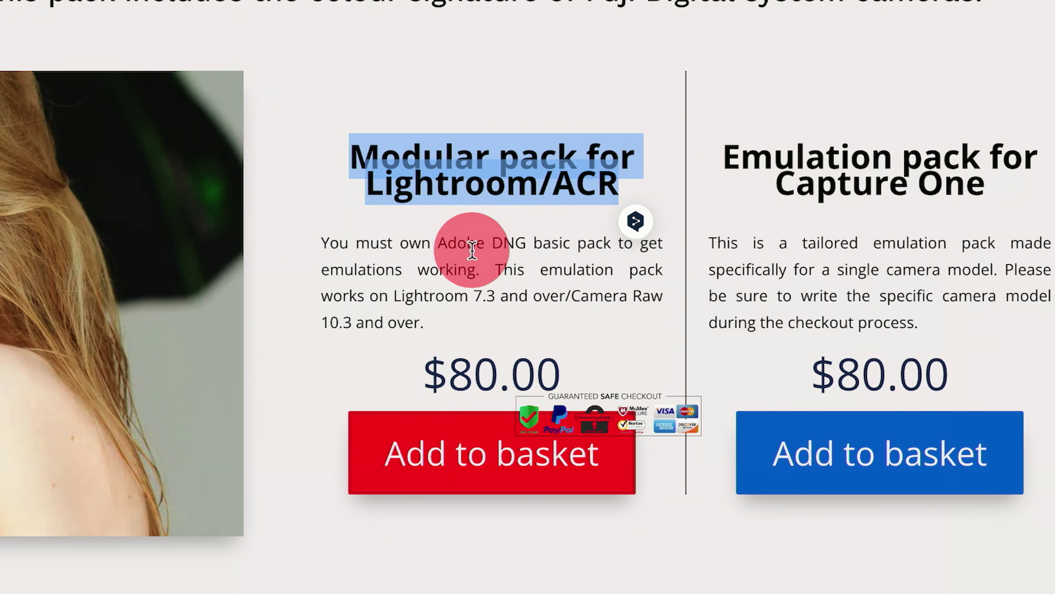
click(545, 255)
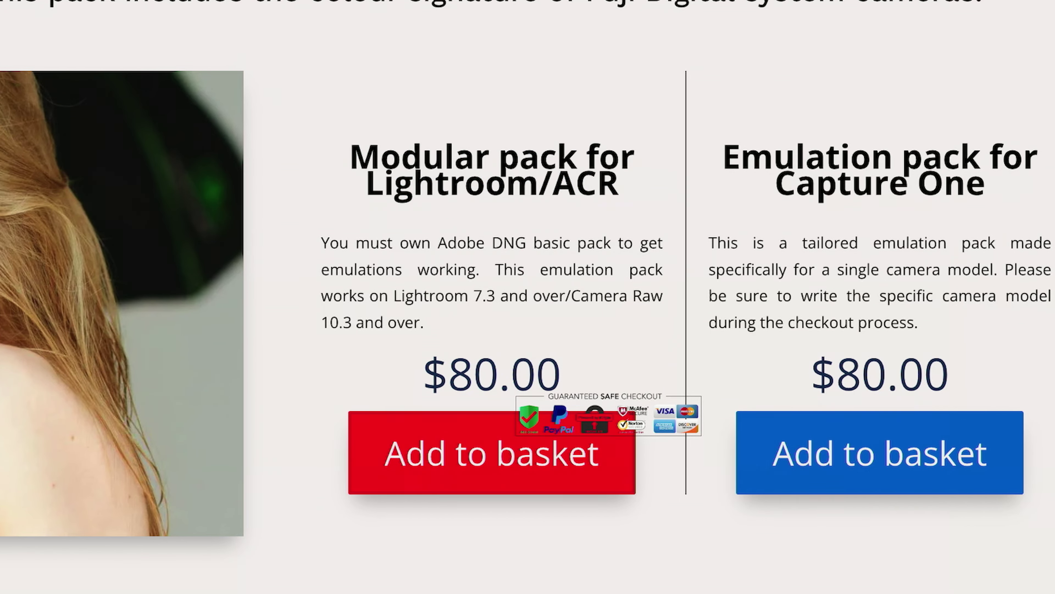
- In Finder, look over the downloaded zips for the Cobalt Fuji Digital v4.1, Canon R3 and Canon R5C packages
click(353, 310)
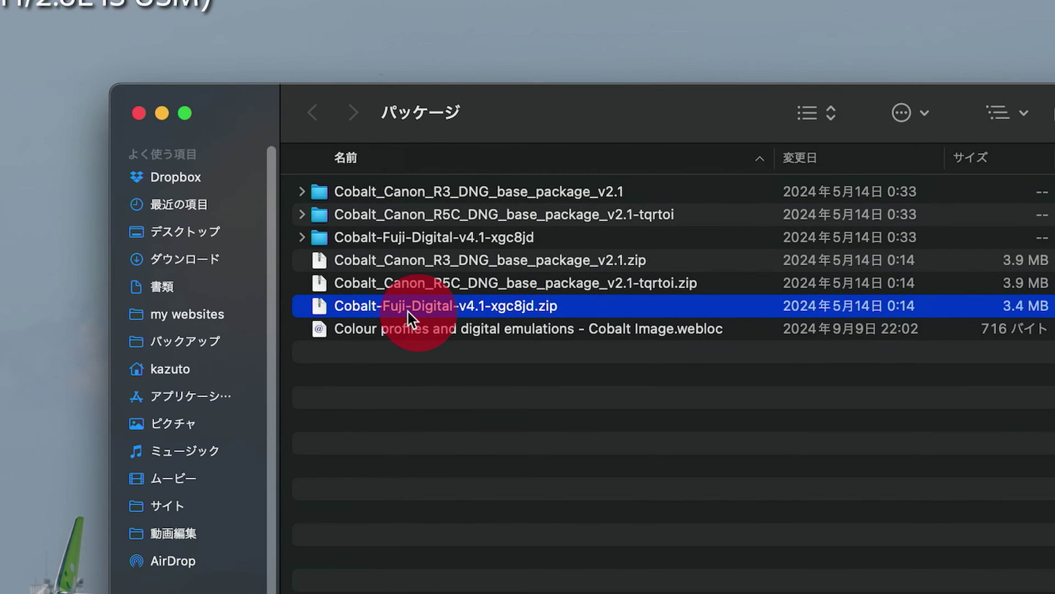
click(458, 261)
click(473, 287)
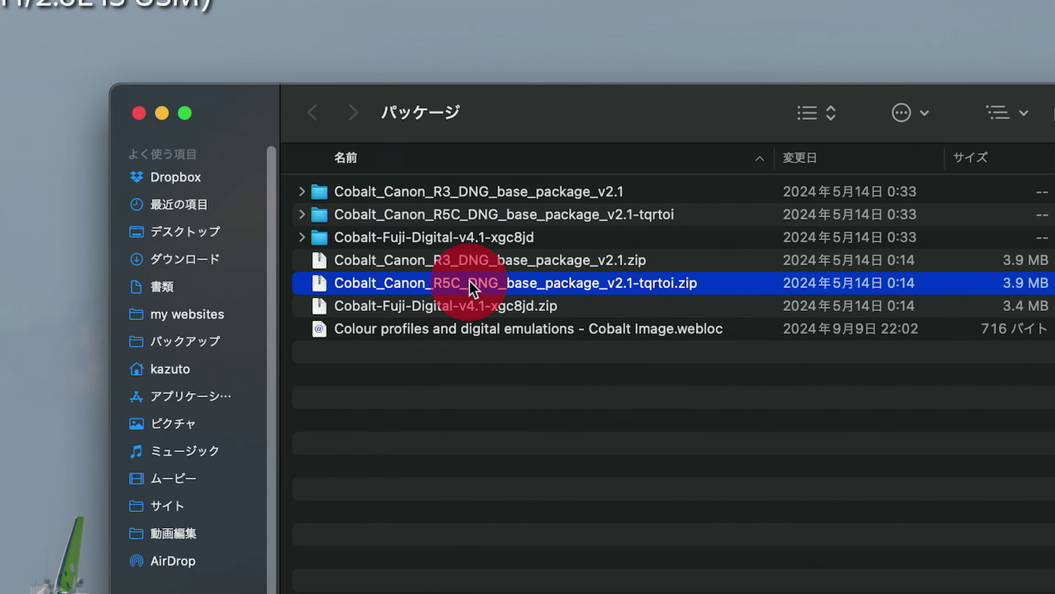
click(570, 265)
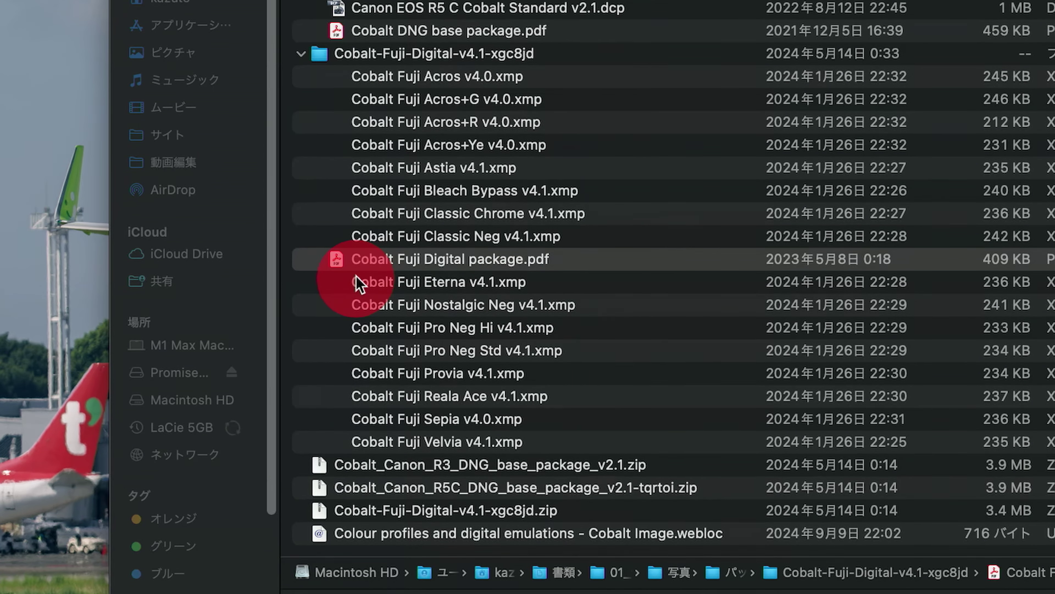
- Open Cobalt Fuji Digital package.pdf and copy its instructions for installing under Lightroom Classic
double_click(339, 261)
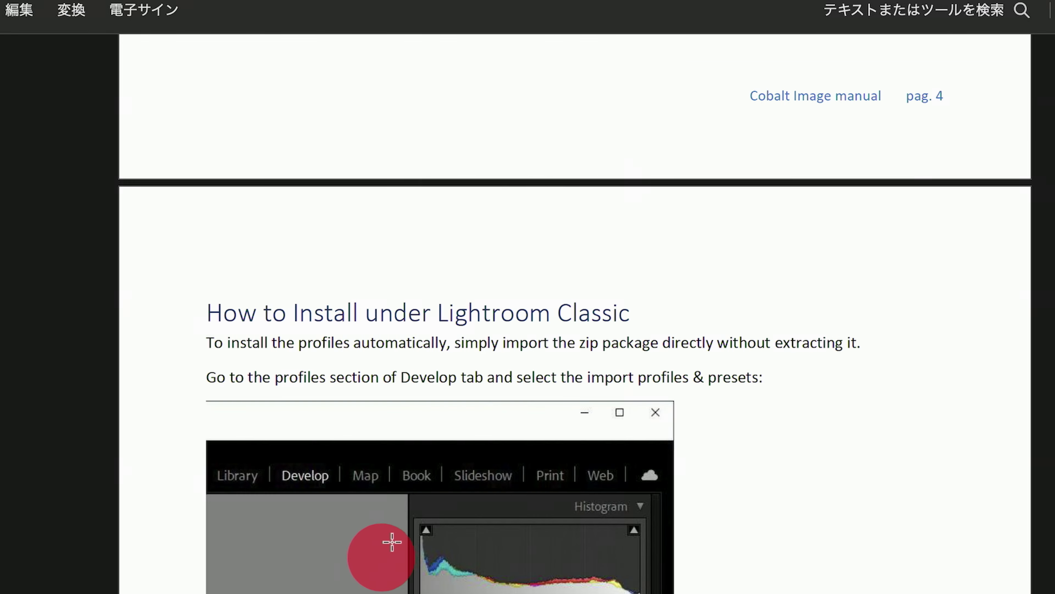
scroll(575, 311, down, 3)
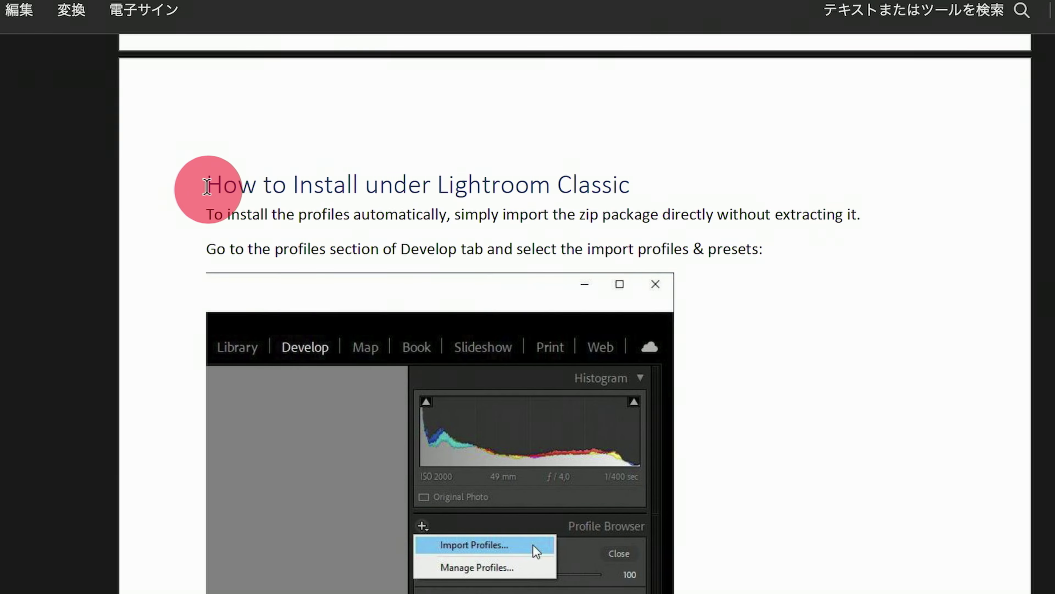
drag(204, 184, 782, 245)
key(super+c)
key(super+c)
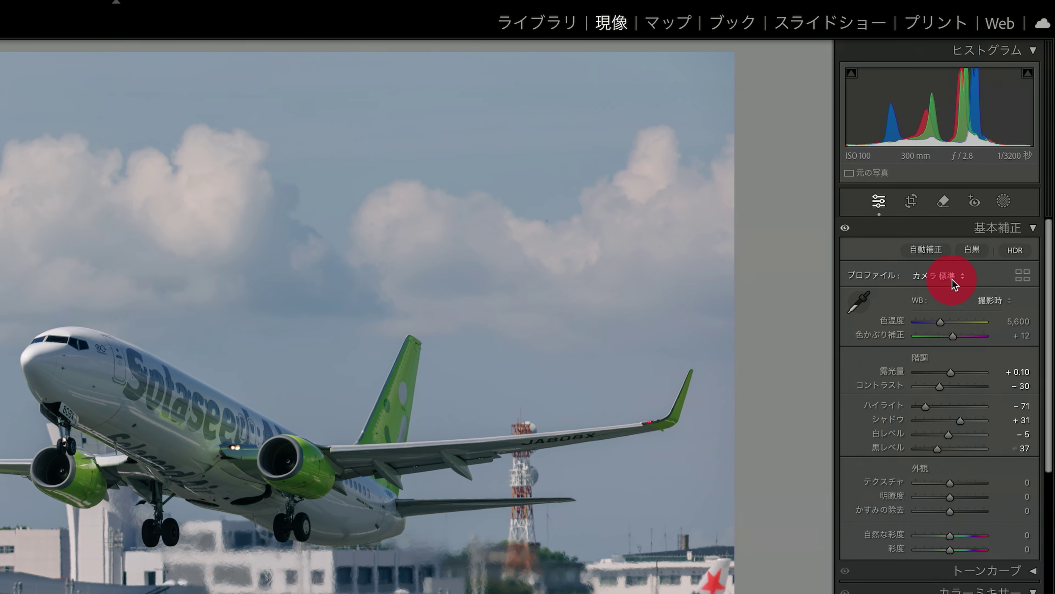
- In Lightroom Classic's Develop module, open the Profile Browser and its options for importing profiles
click(985, 178)
click(953, 322)
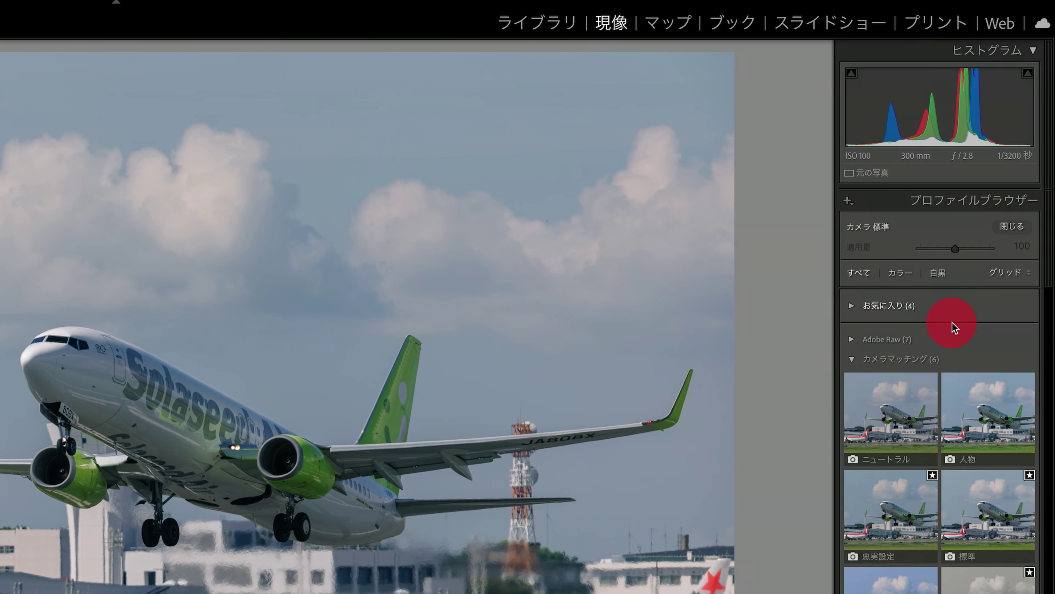
click(848, 201)
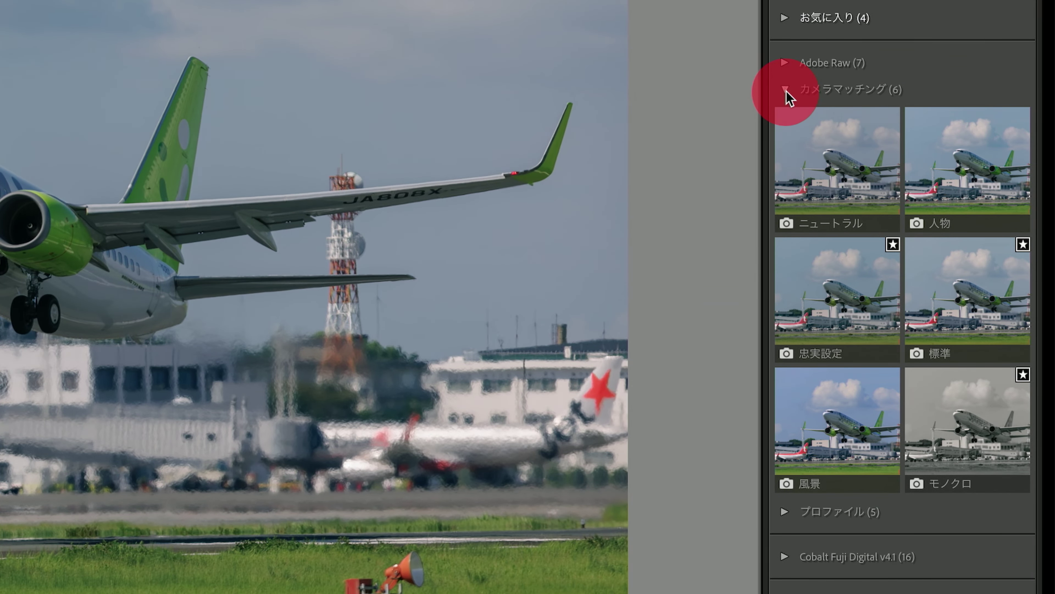
- Collapse the カメラマッチング group, and view the Cobalt base profiles in the プロファイル group before collapsing it too
click(785, 92)
click(784, 117)
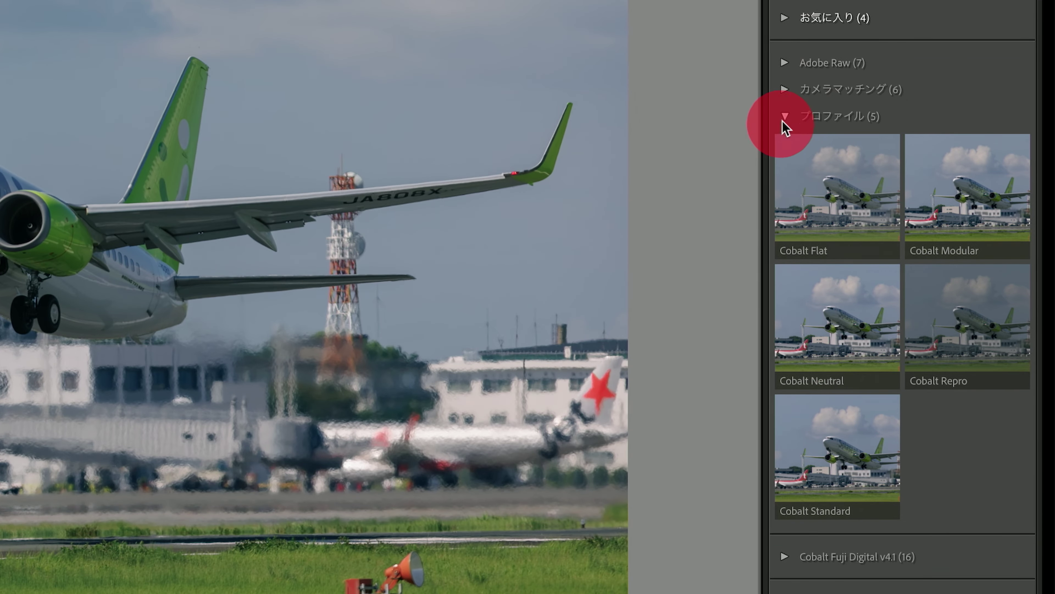
click(785, 117)
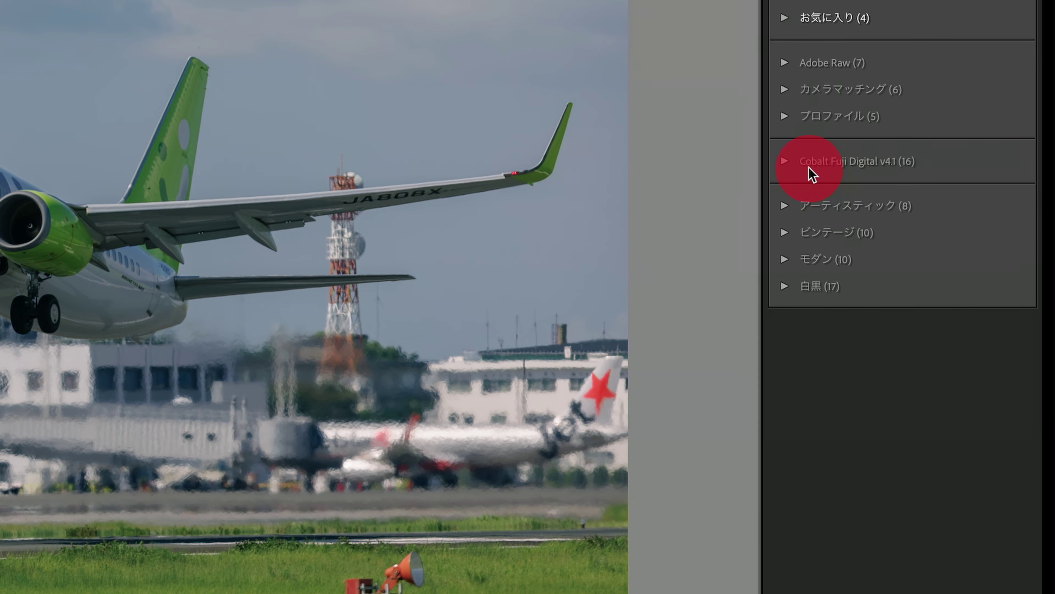
- Expand the Cobalt Fuji Digital v4.1 group and look through its film simulation profiles
click(785, 162)
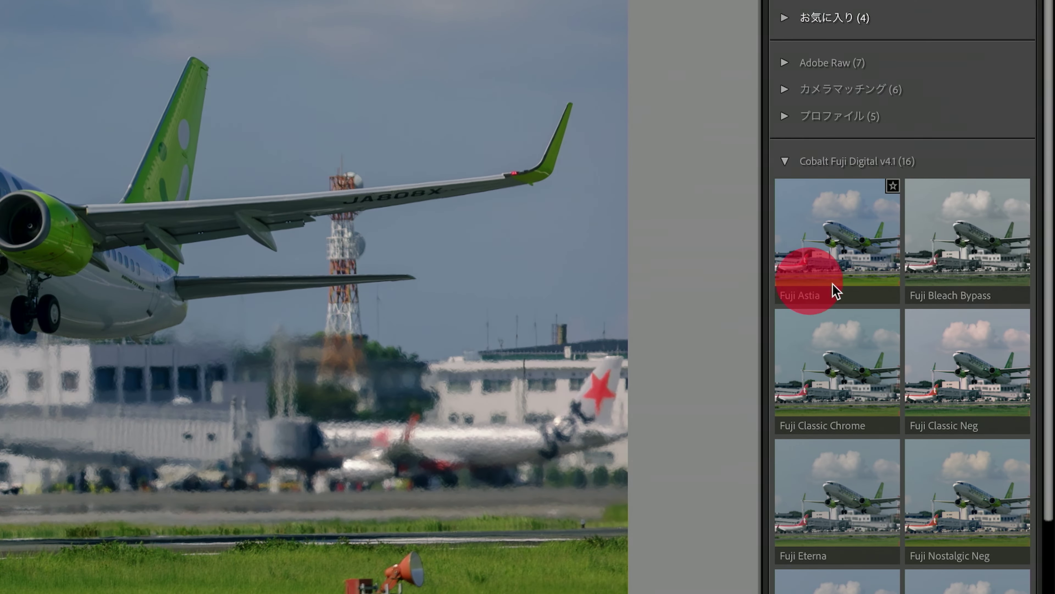
scroll(835, 291, down, 4)
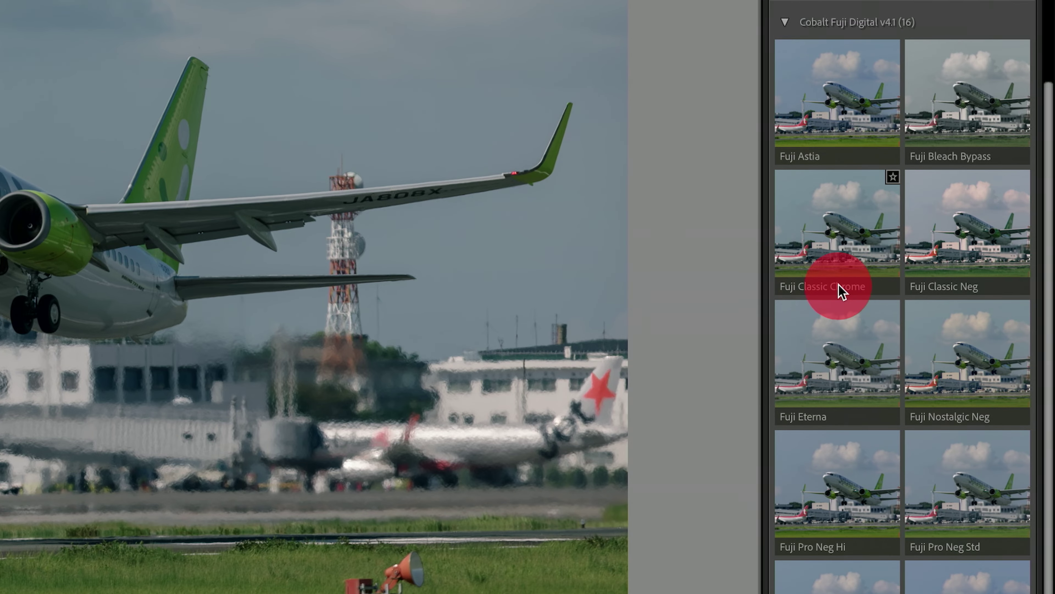
scroll(841, 291, down, 10)
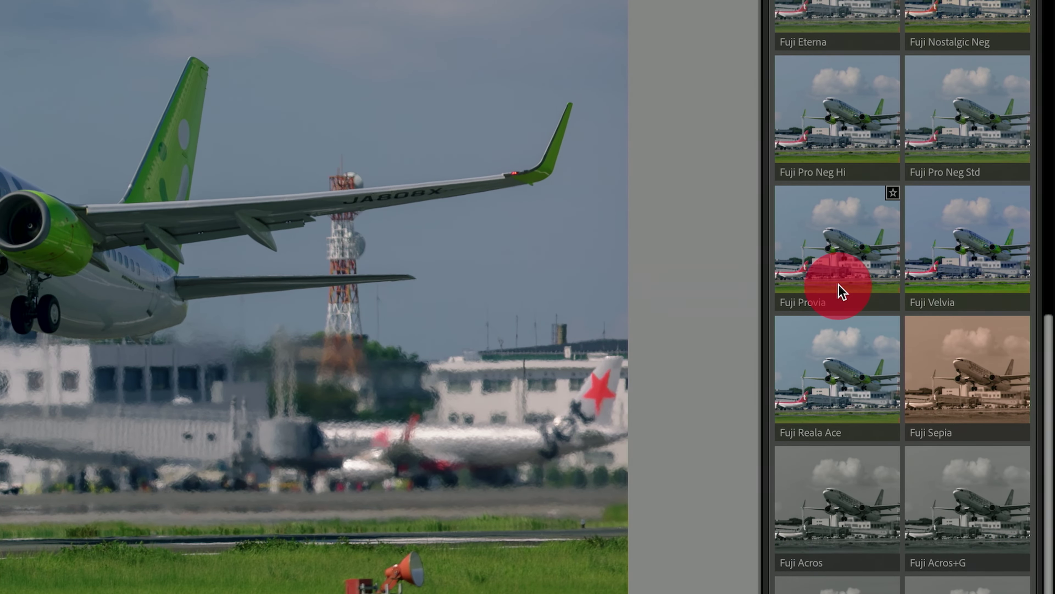
scroll(842, 291, up, 12)
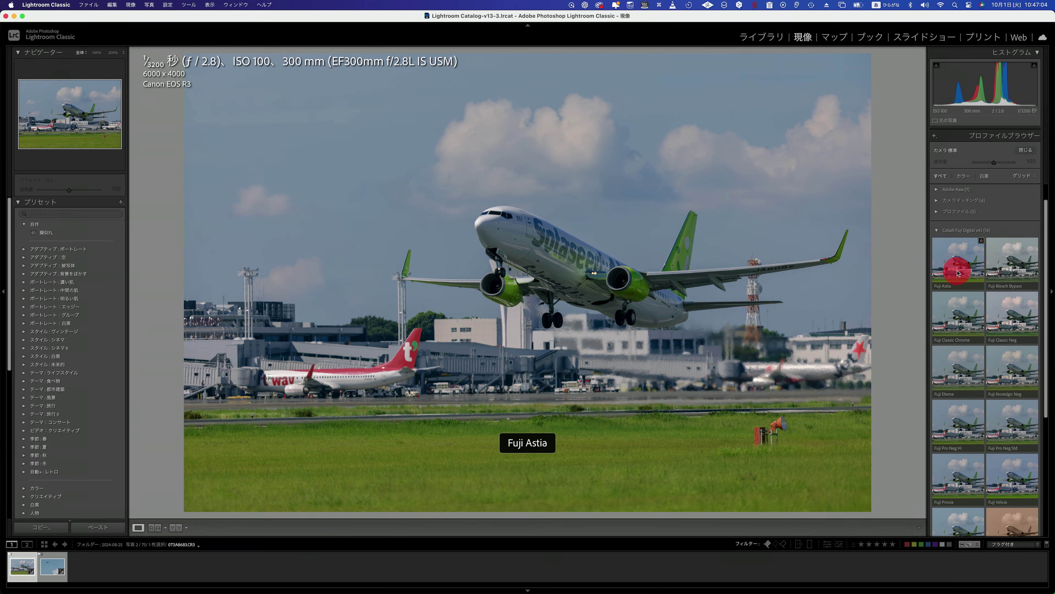
- Preview the Fuji Bleach Bypass, Fuji Classic Chrome and Fuji Classic Neg profiles on the airplane photo
click(1015, 268)
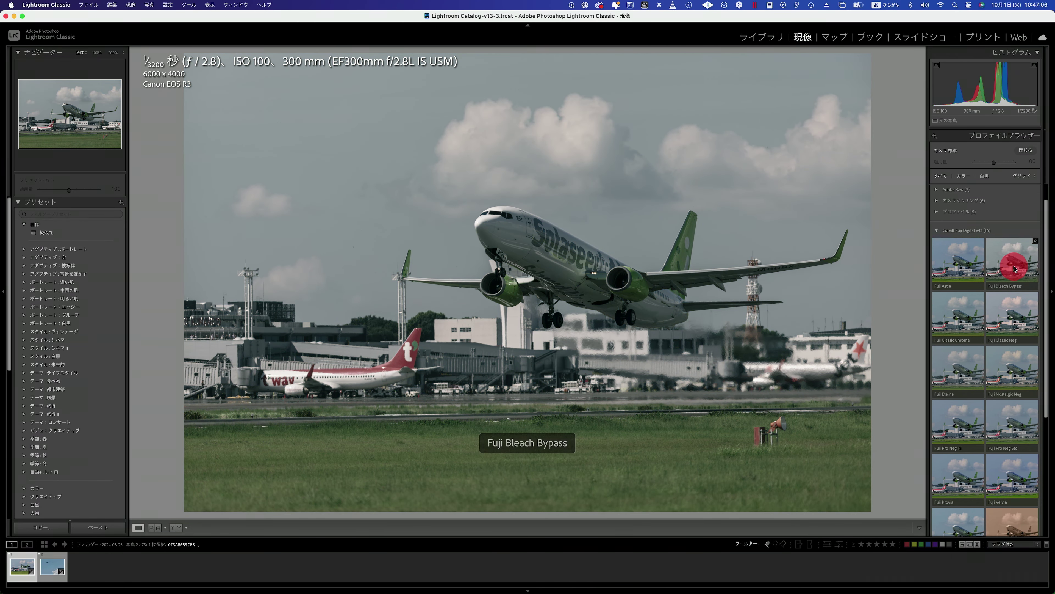
click(954, 318)
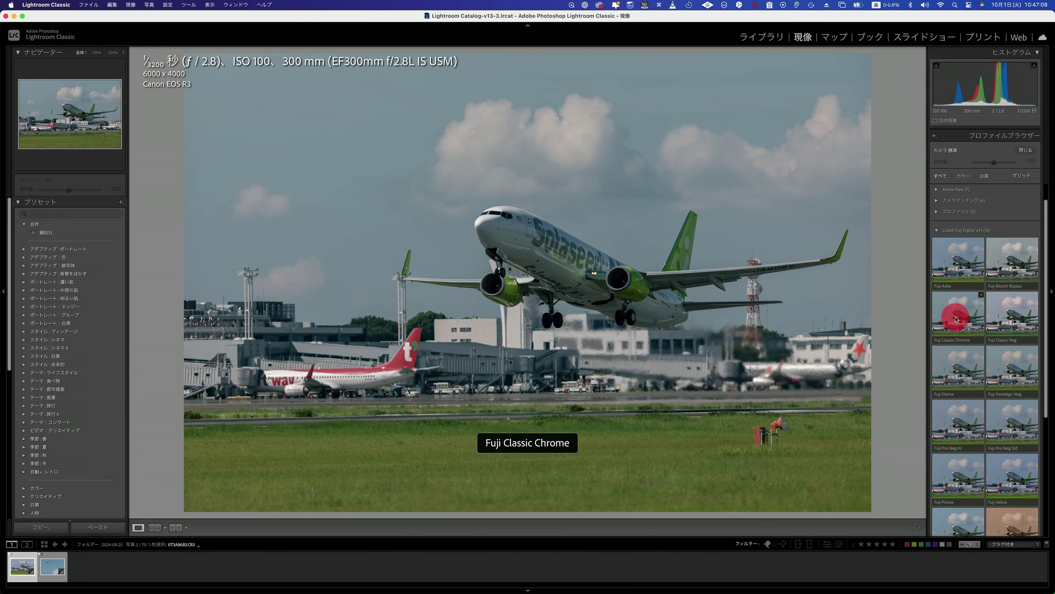
click(1007, 320)
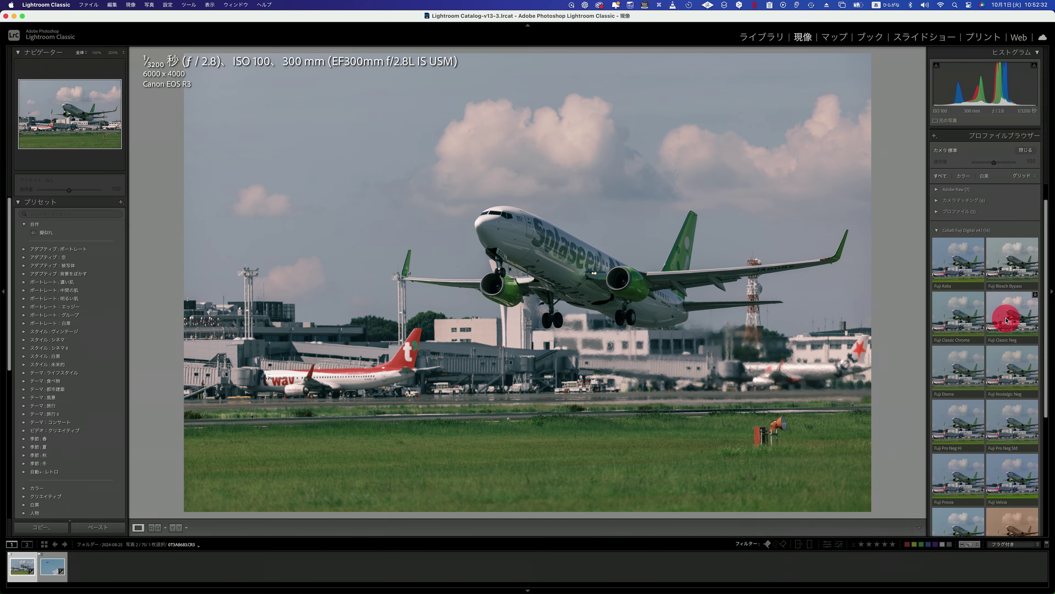
click(967, 317)
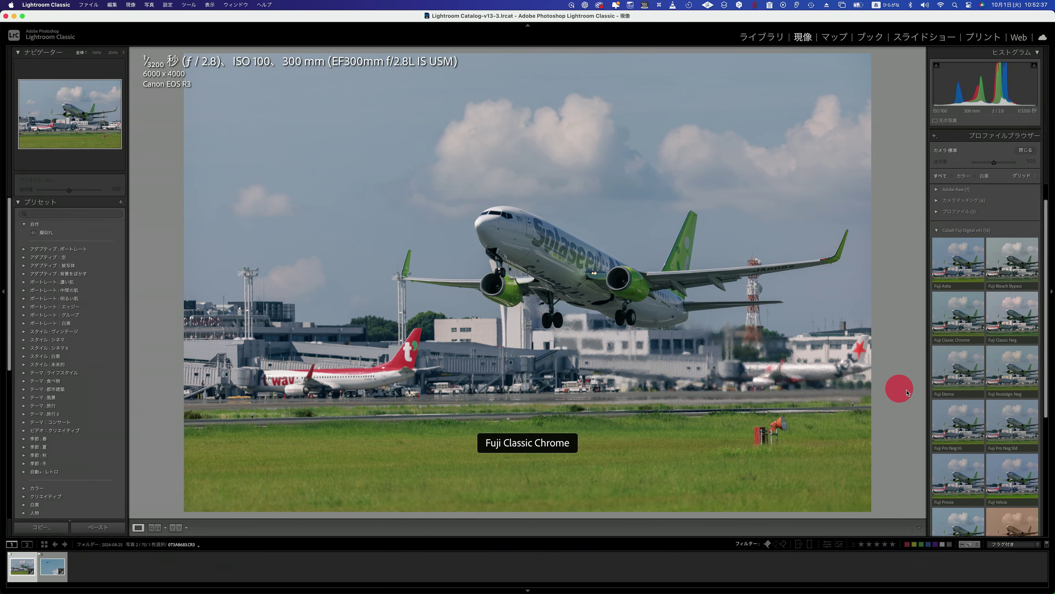
- Preview the Fuji Eterna, Fuji Nostalgic Neg, Fuji Pro Neg Hi and Fuji Pro Neg Std profiles on the photo
click(953, 377)
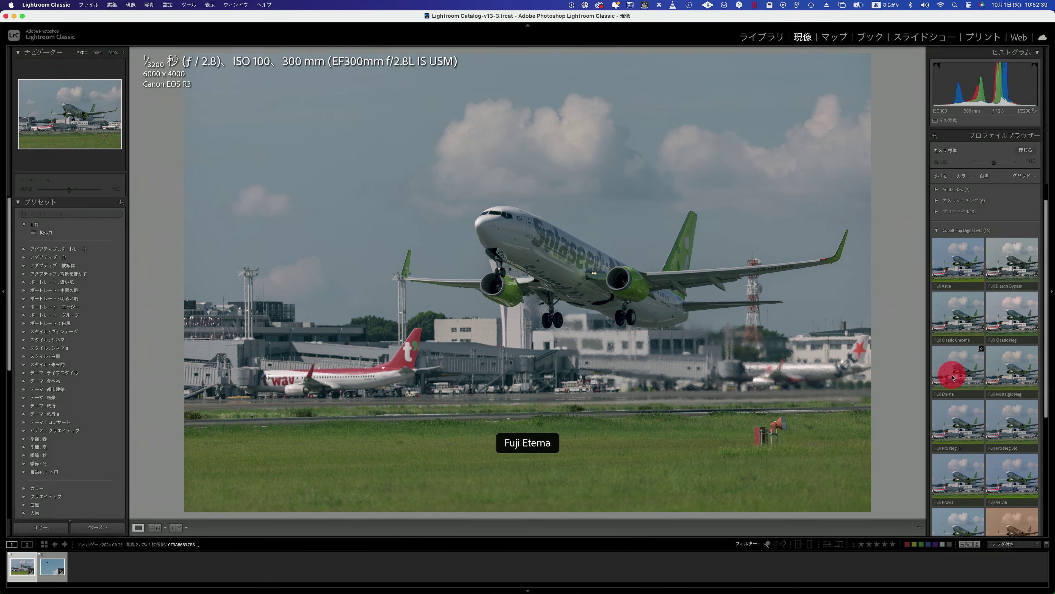
click(1017, 379)
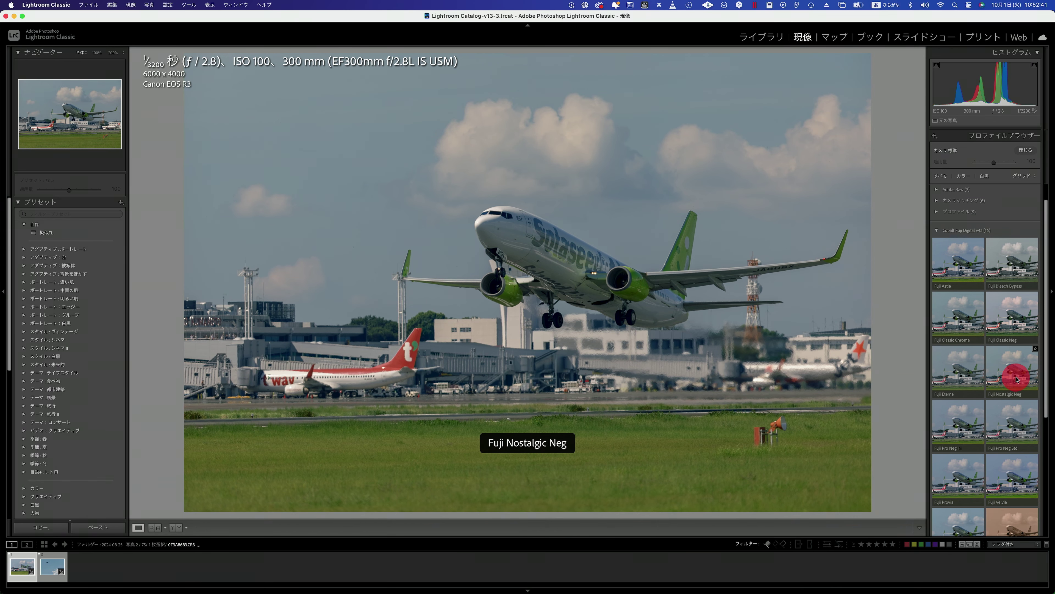
click(952, 429)
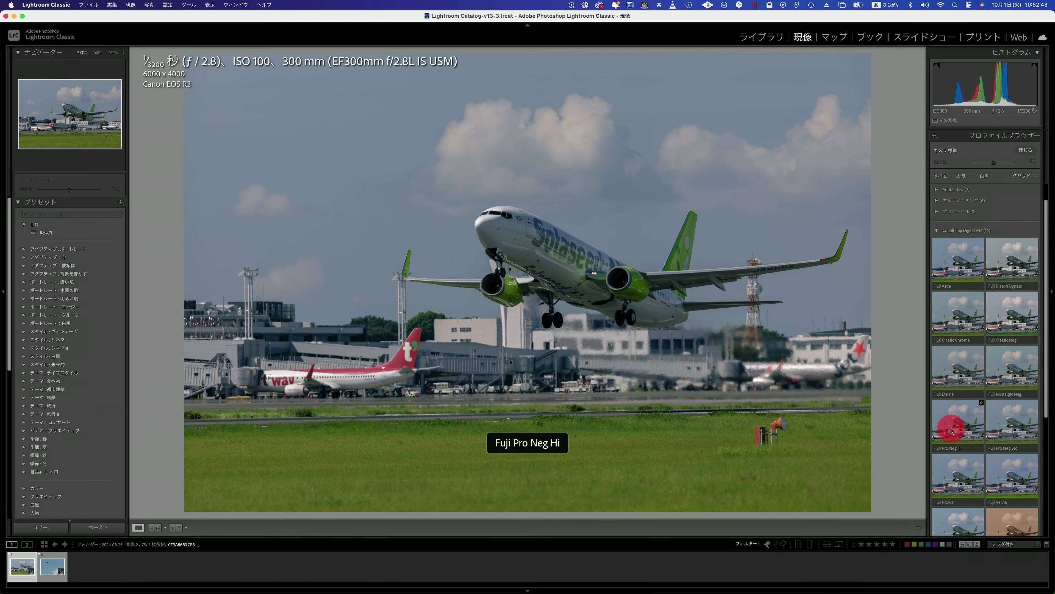
click(1008, 430)
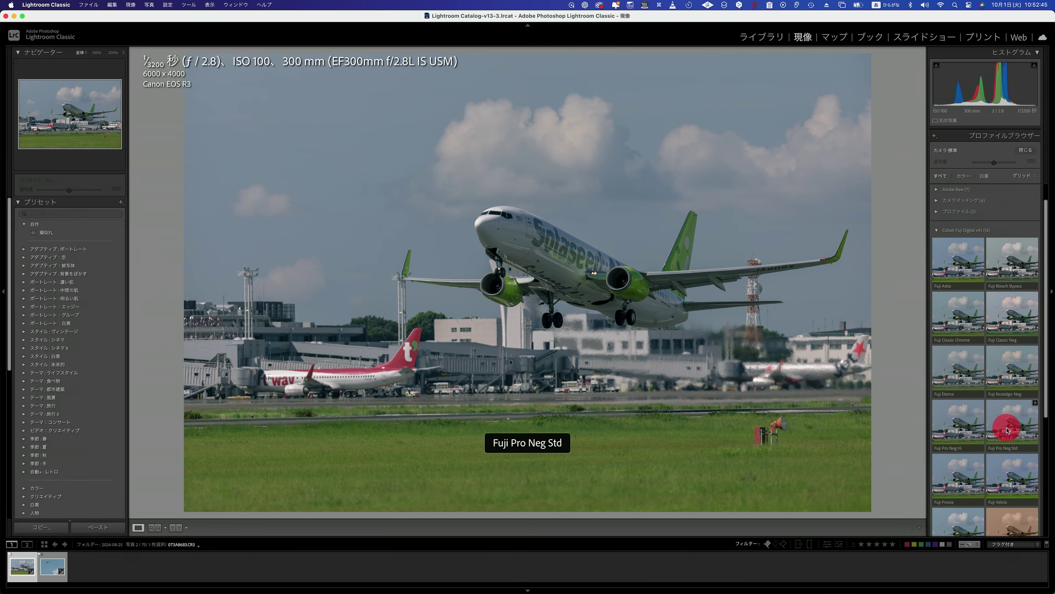
- Preview the Fuji Sepia and monochrome Fuji Acros+Ye profiles on the photo
scroll(1007, 430, down, 5)
click(1008, 429)
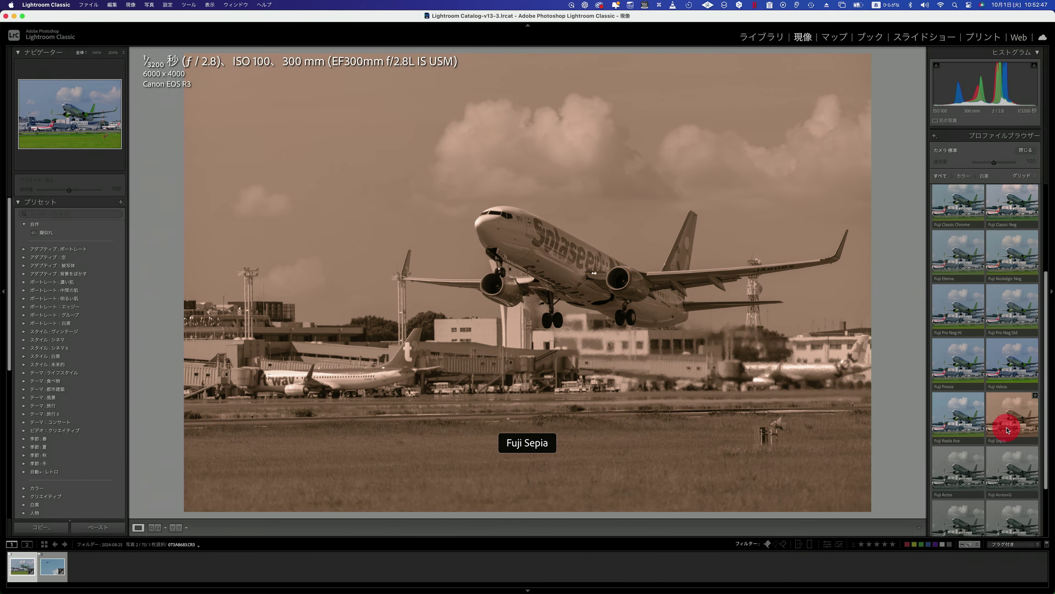
scroll(1008, 430, down, 3)
click(1008, 428)
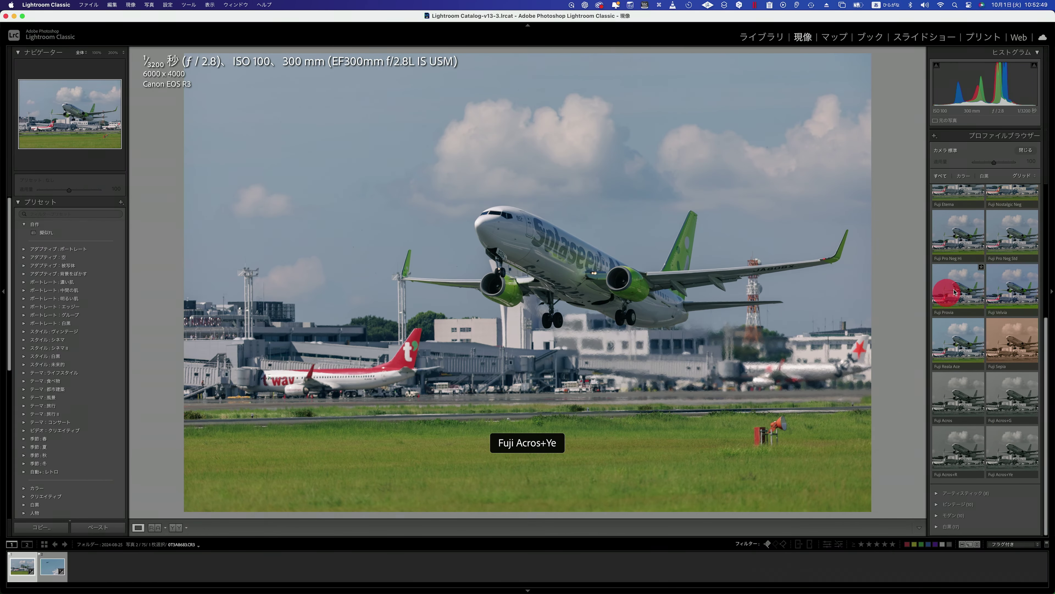
- Preview the Fuji Provia, Fuji Velvia and Fuji Reala Ace profiles on the photo
click(957, 288)
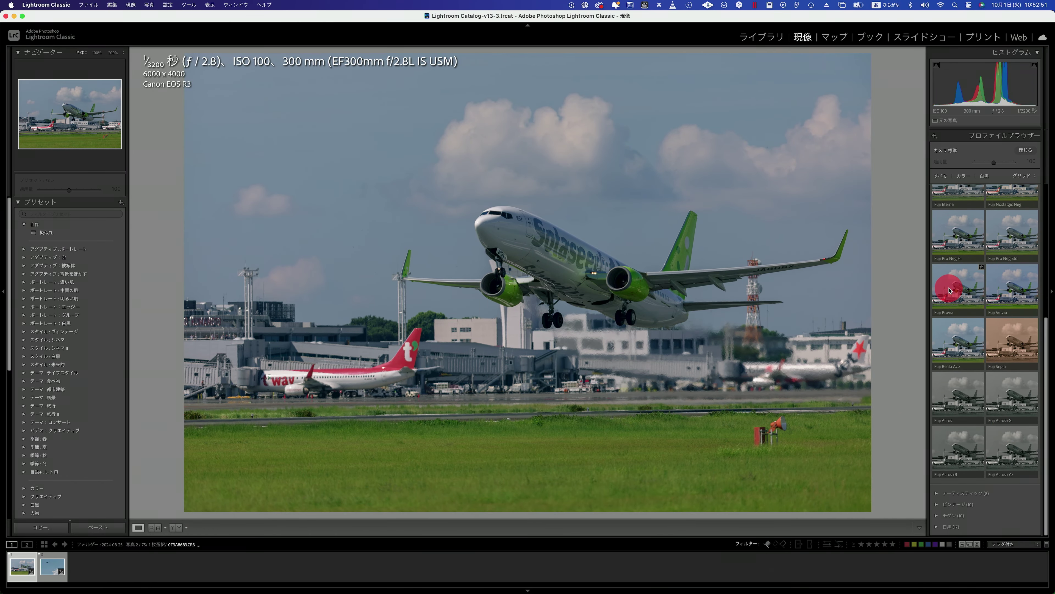
click(1013, 289)
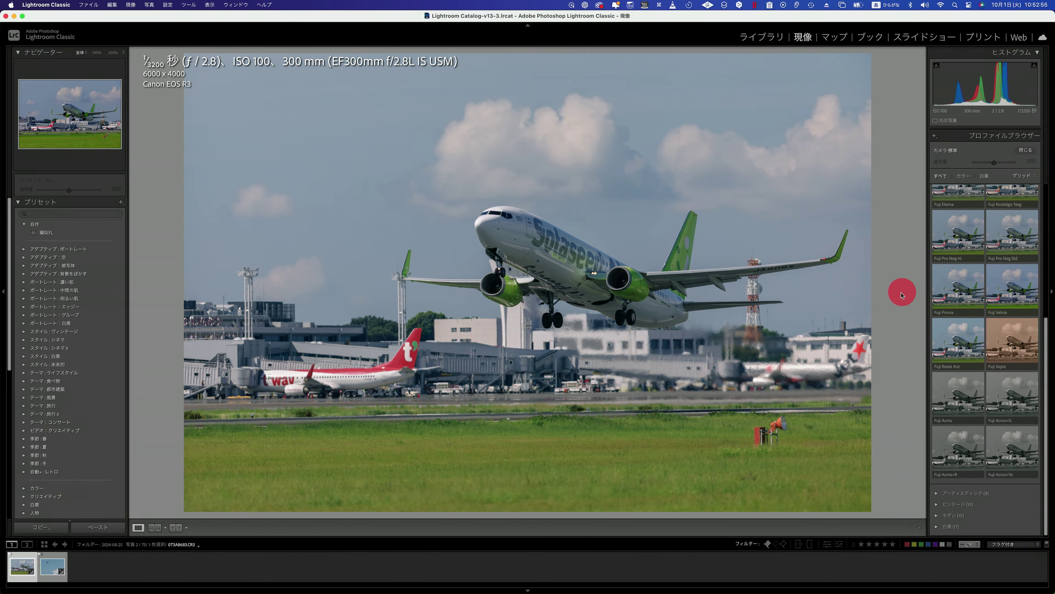
click(960, 342)
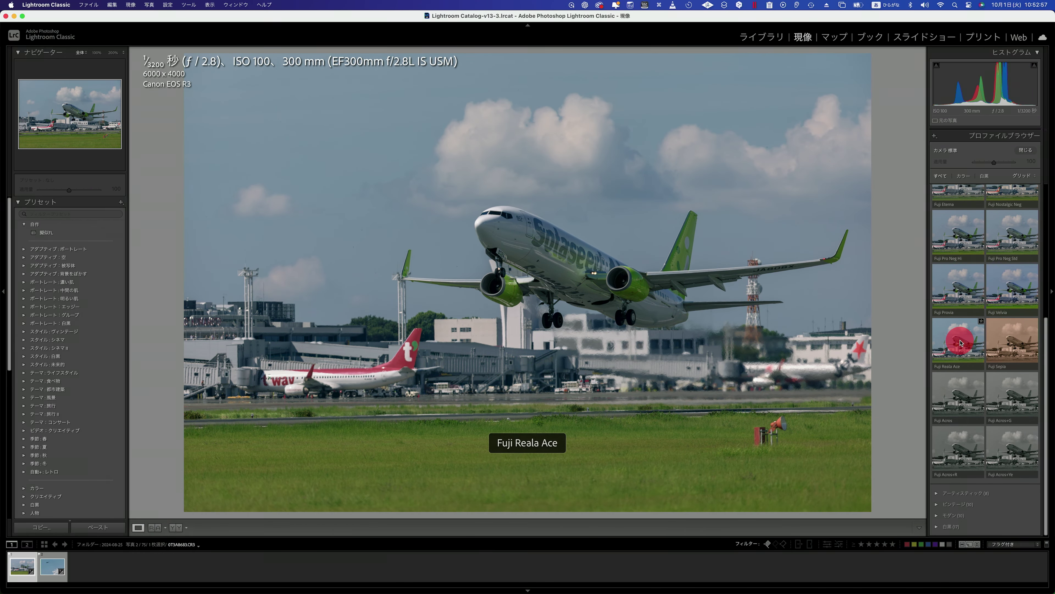
- Compare the Fuji Provia and Fuji Reala Ace looks by previewing them alternately on the photo
click(946, 291)
click(934, 330)
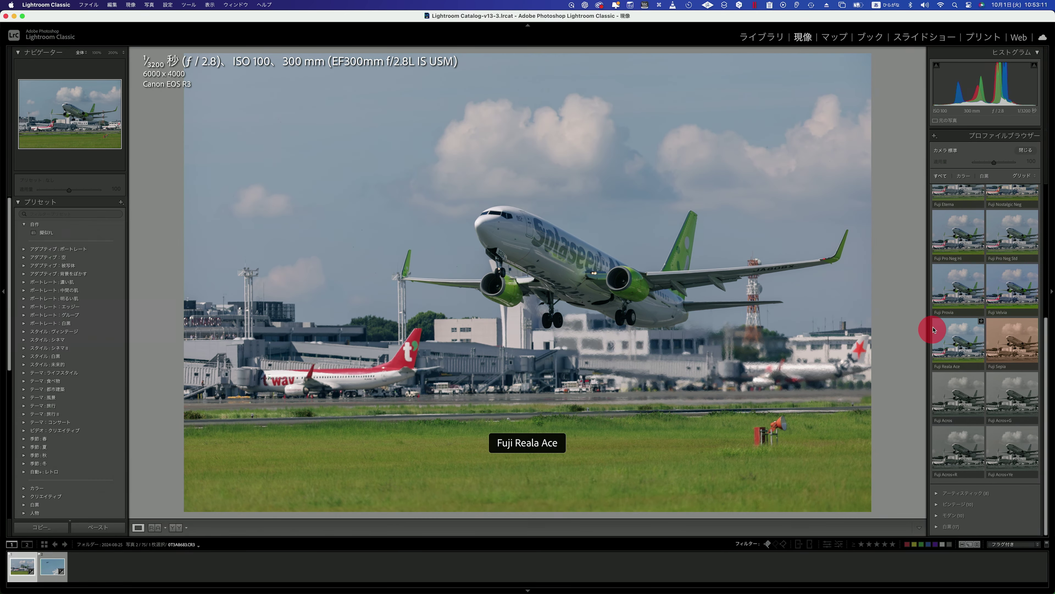
click(938, 298)
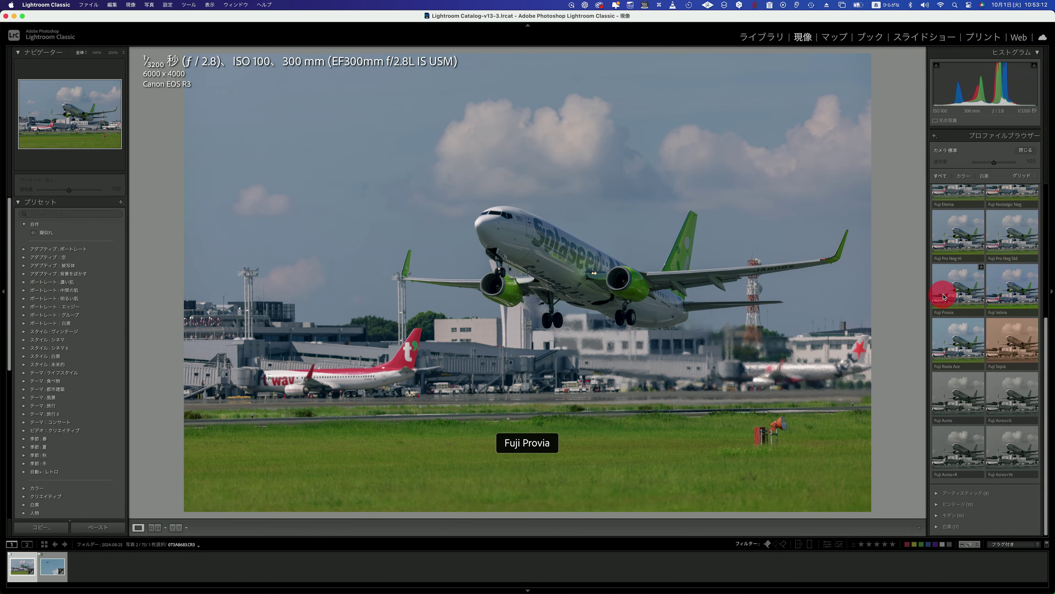
click(948, 336)
click(947, 308)
click(948, 336)
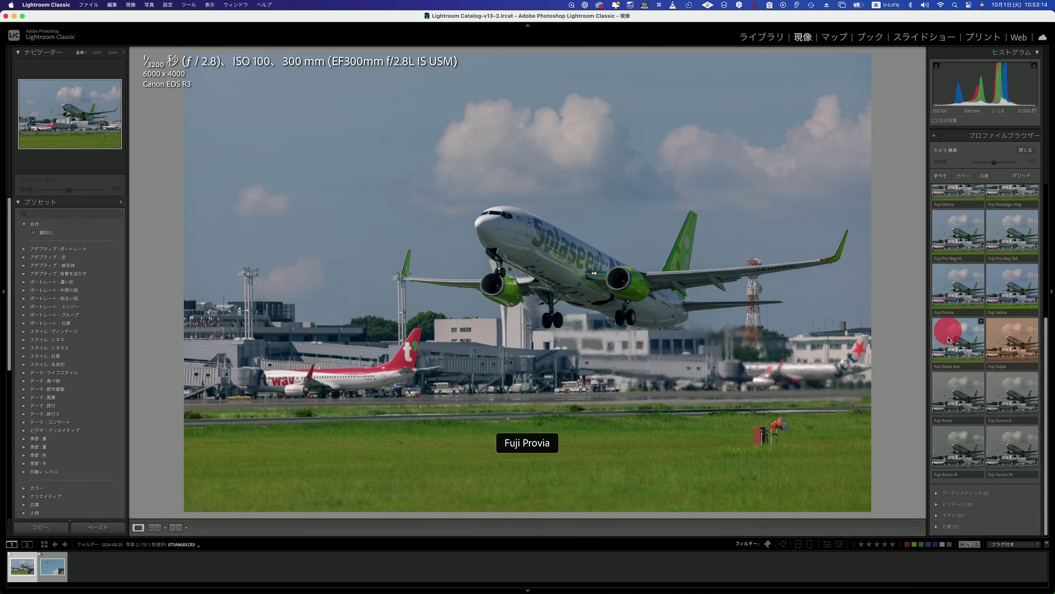
- Recheck the Fuji Reala Ace look against Fuji Provia by switching the profile preview between the two
click(944, 306)
click(948, 342)
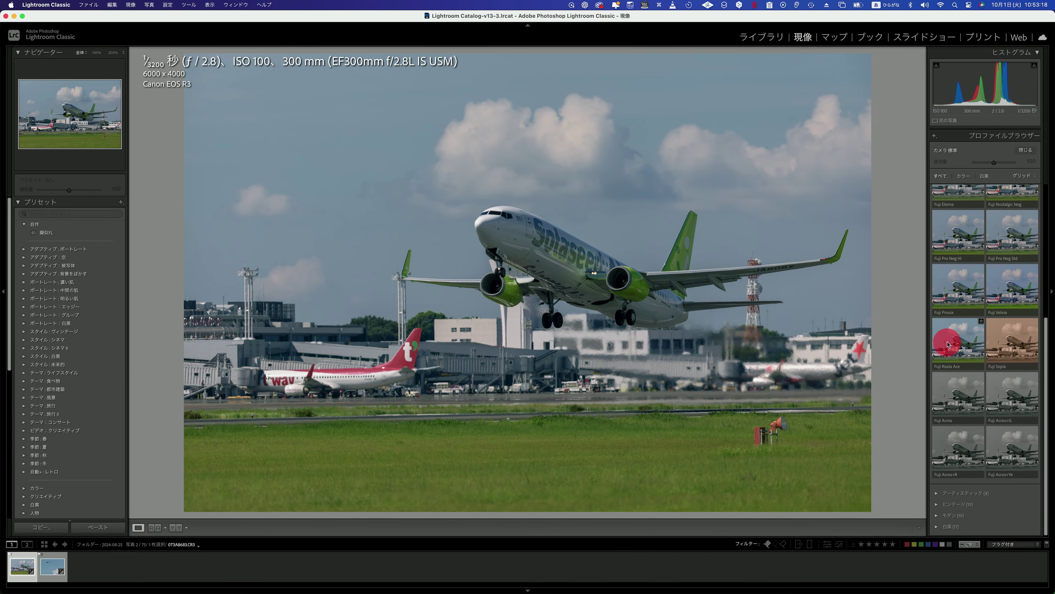
click(950, 296)
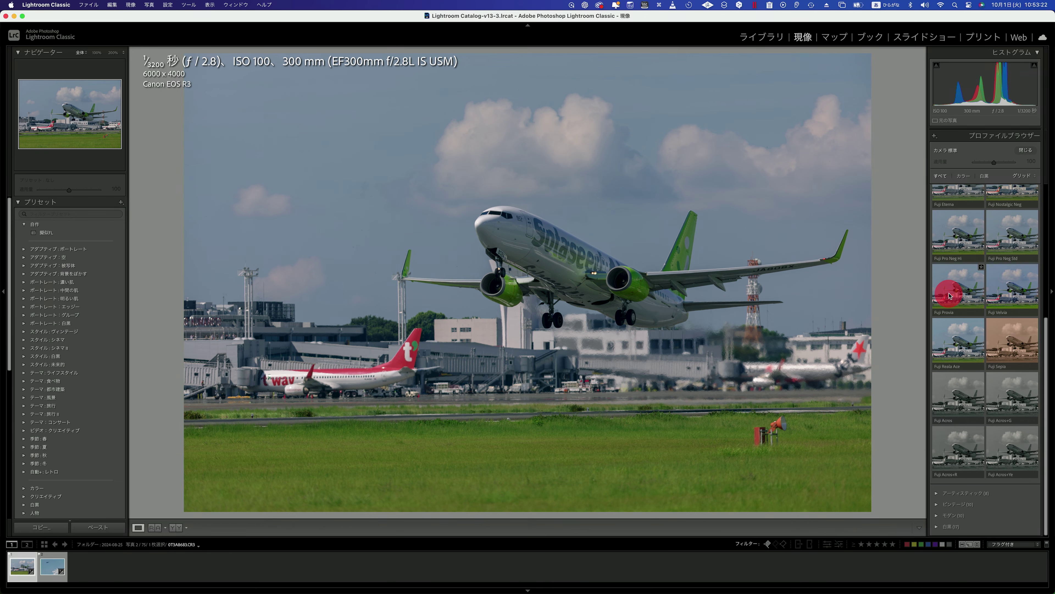
- Preview the monochrome Fuji Acros, Acros+G, Acros+R and Acros+Ye profiles on the photo and compare their tones
click(1002, 344)
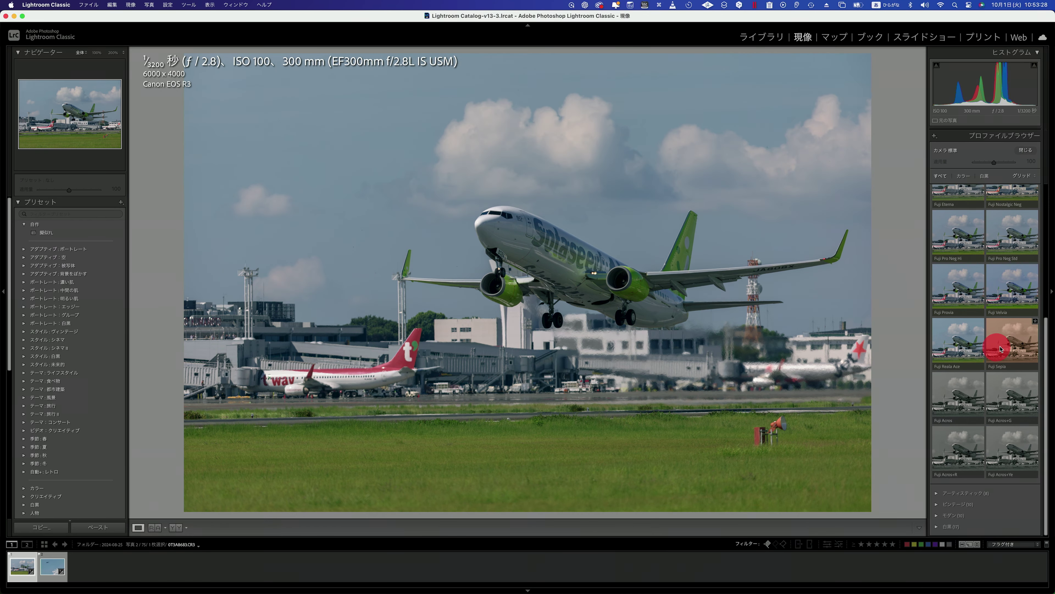
click(958, 392)
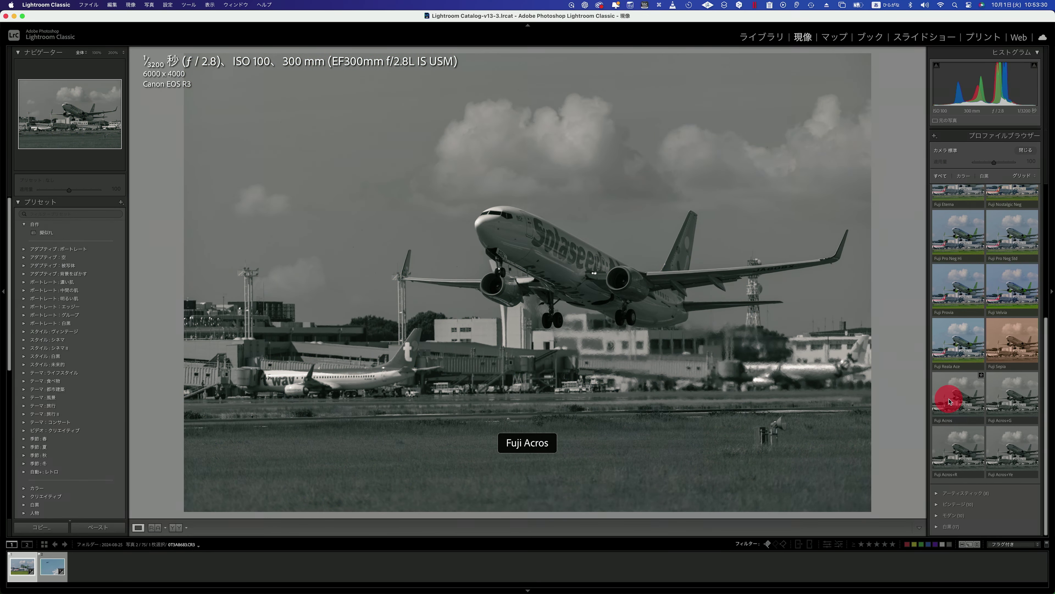
click(1006, 400)
click(969, 434)
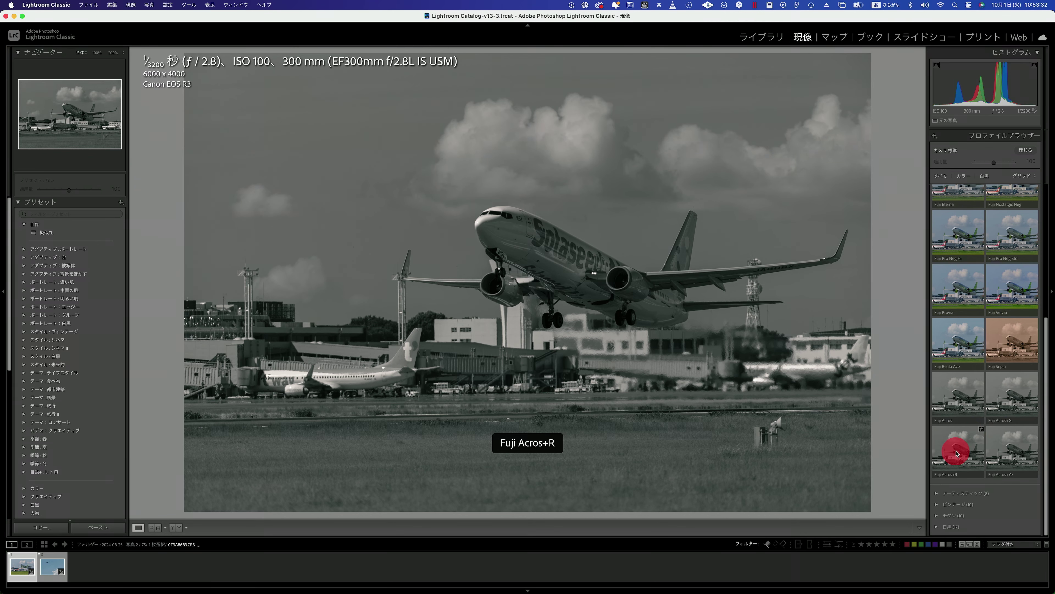
click(1020, 452)
click(972, 447)
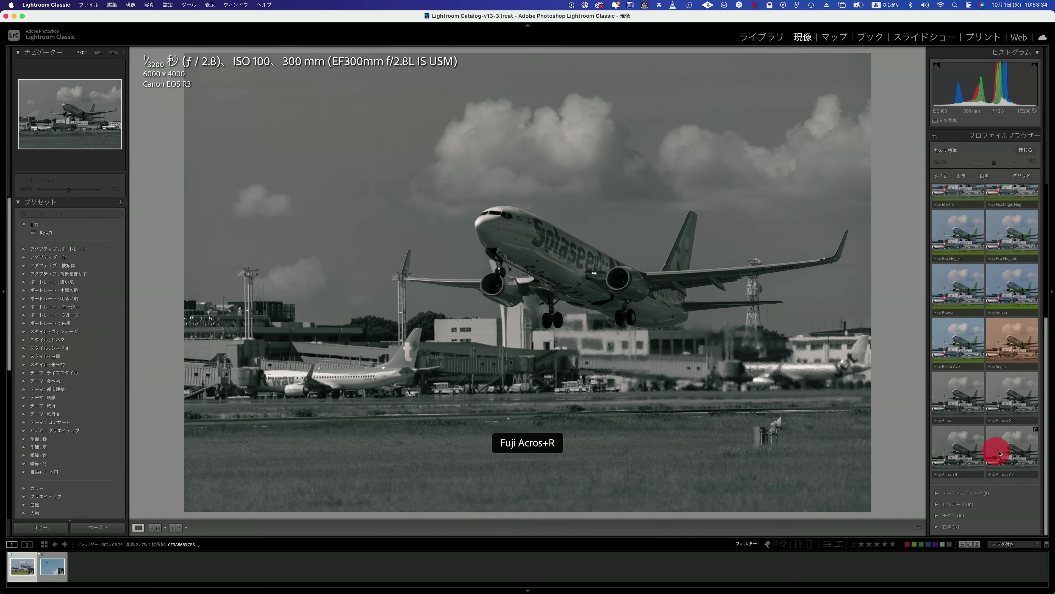
click(1013, 416)
click(954, 438)
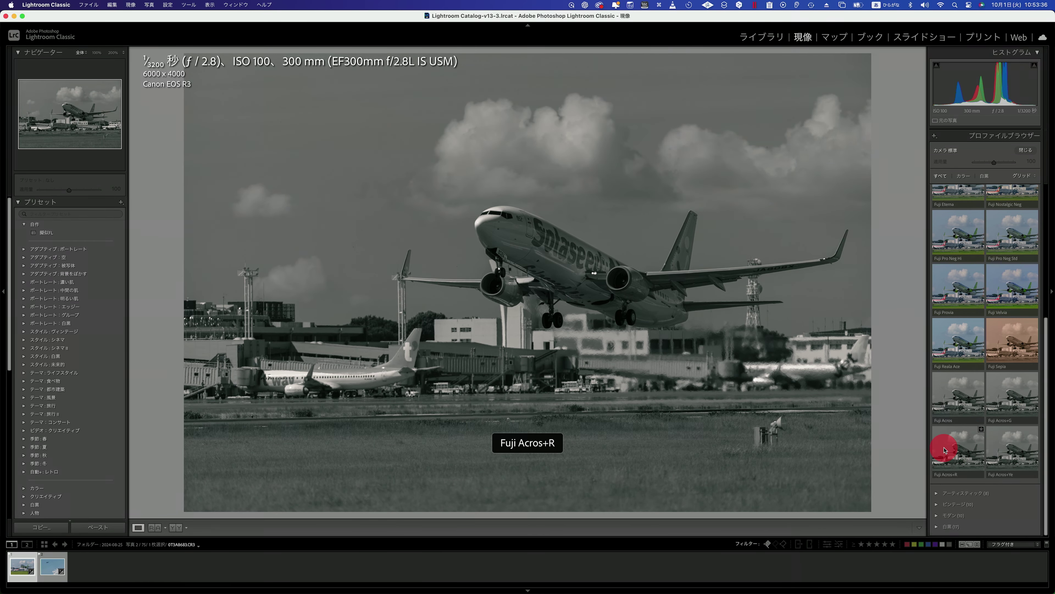
click(955, 397)
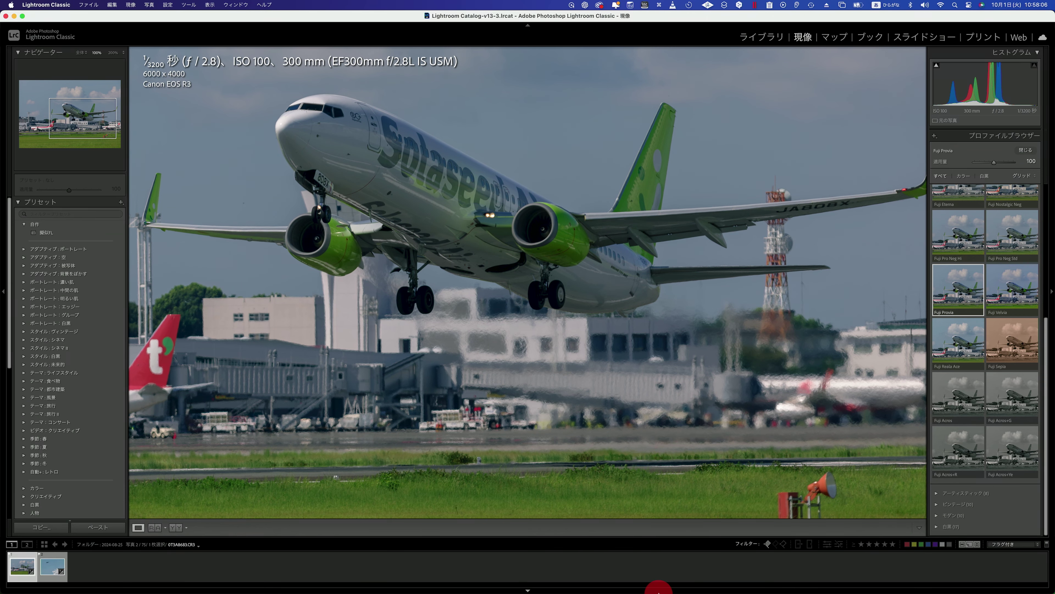
- Switch to Canon's Picture Style Editor and bring up its empty image window
mouse_move(721, 584)
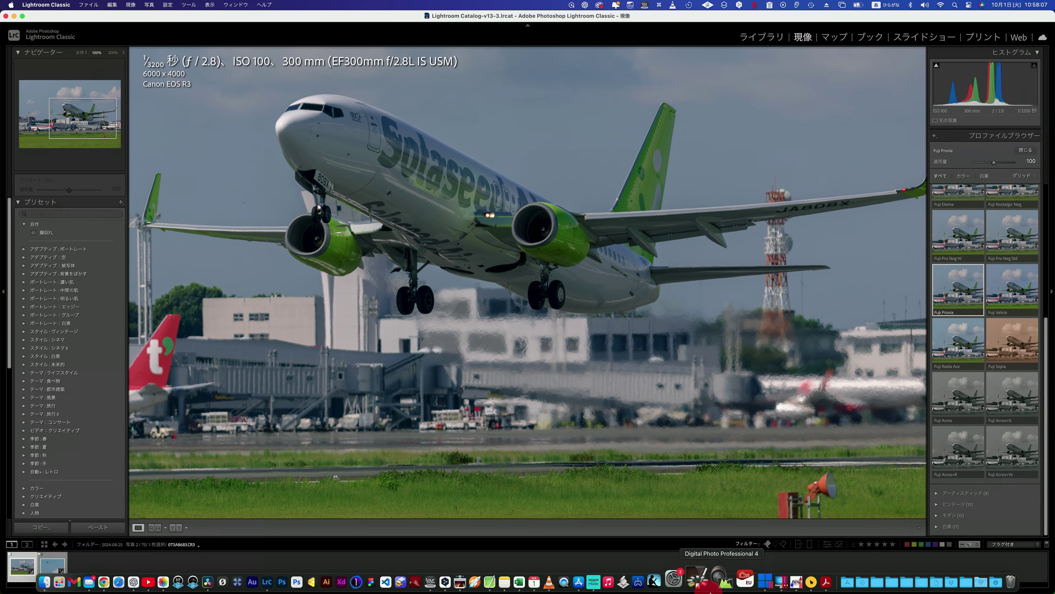
click(705, 576)
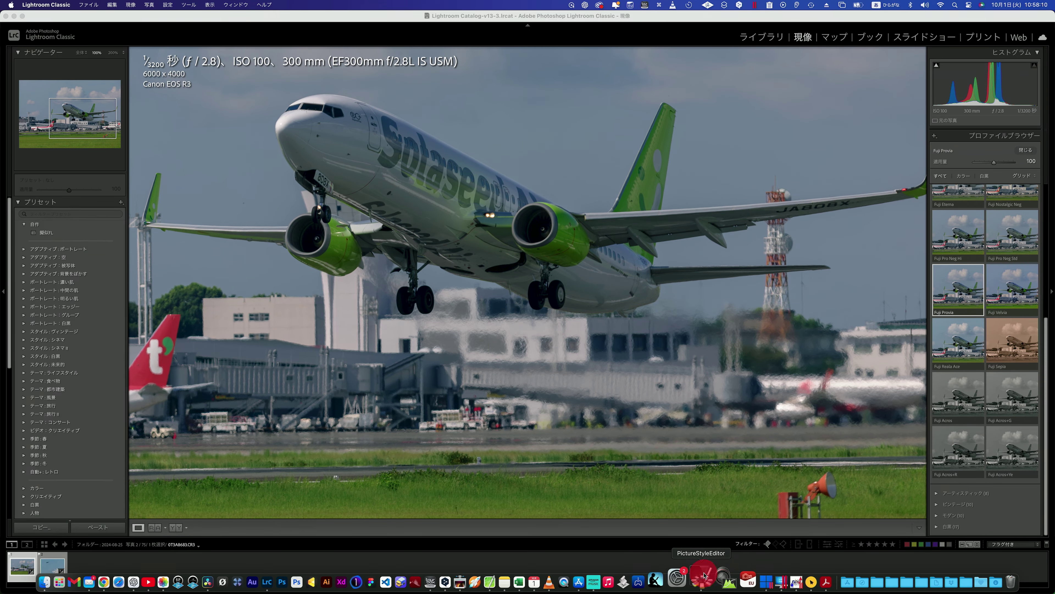
click(497, 284)
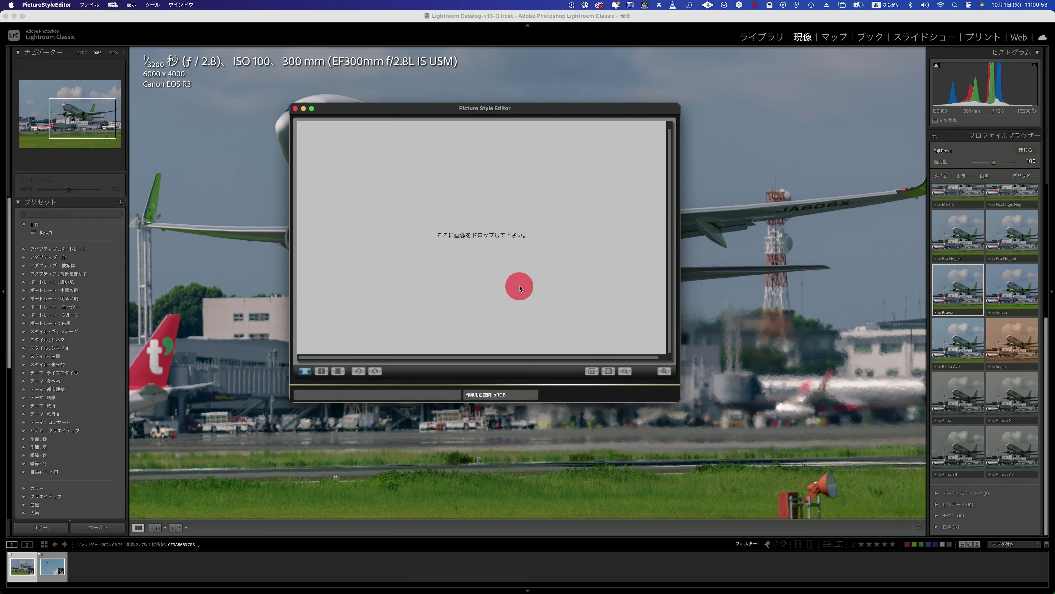
- Return to Lightroom Classic and fit the whole airplane photo in the view
click(625, 34)
click(553, 292)
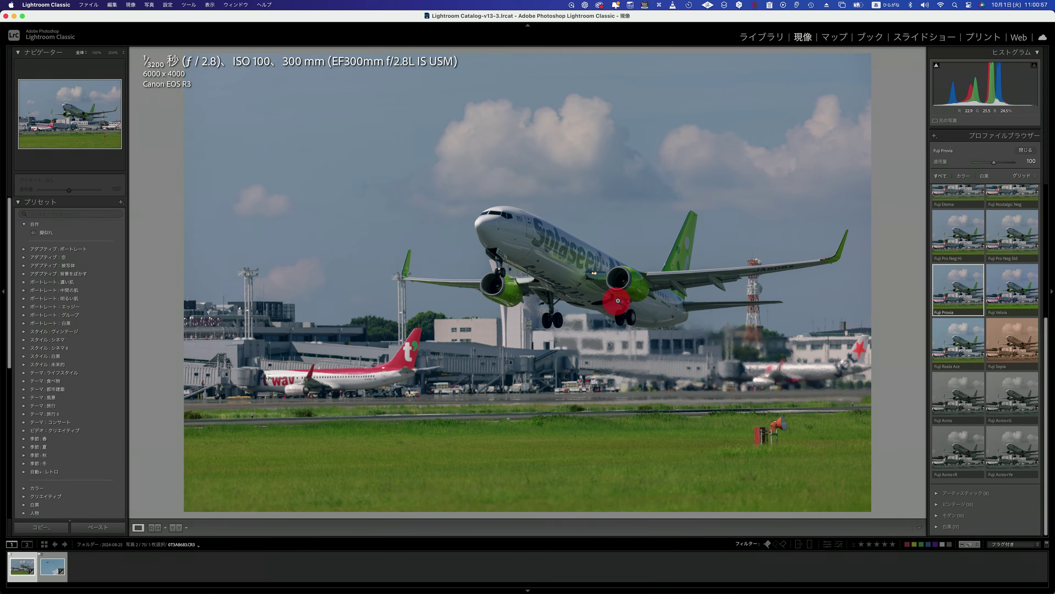